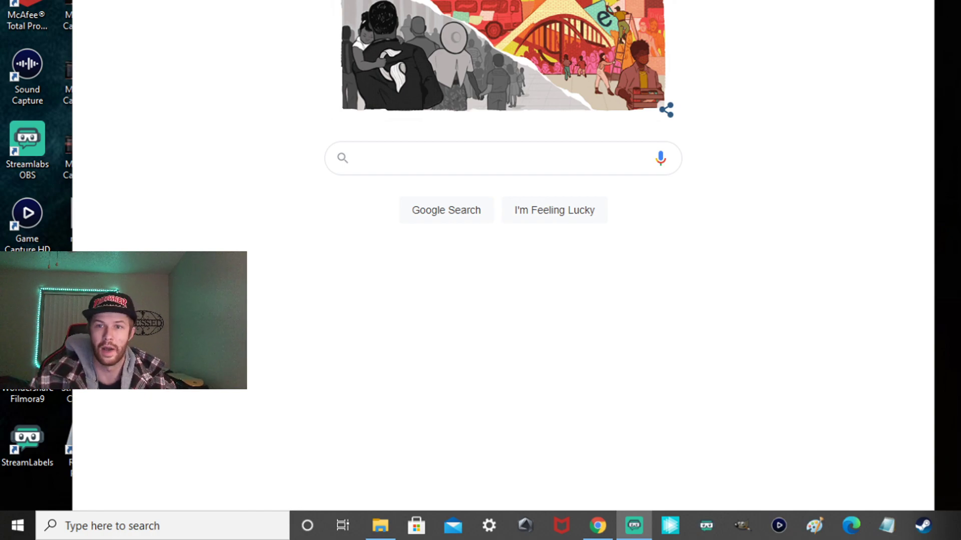
Step: Search Google for 'ds4 windows' and open the DS4Windows by Jays2Kings site
left_click(440, 156)
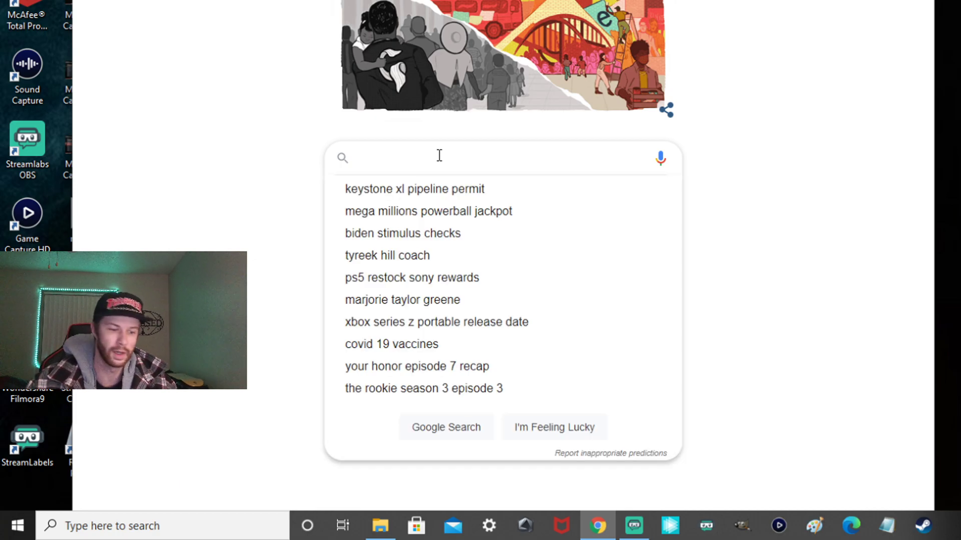
type("ds")
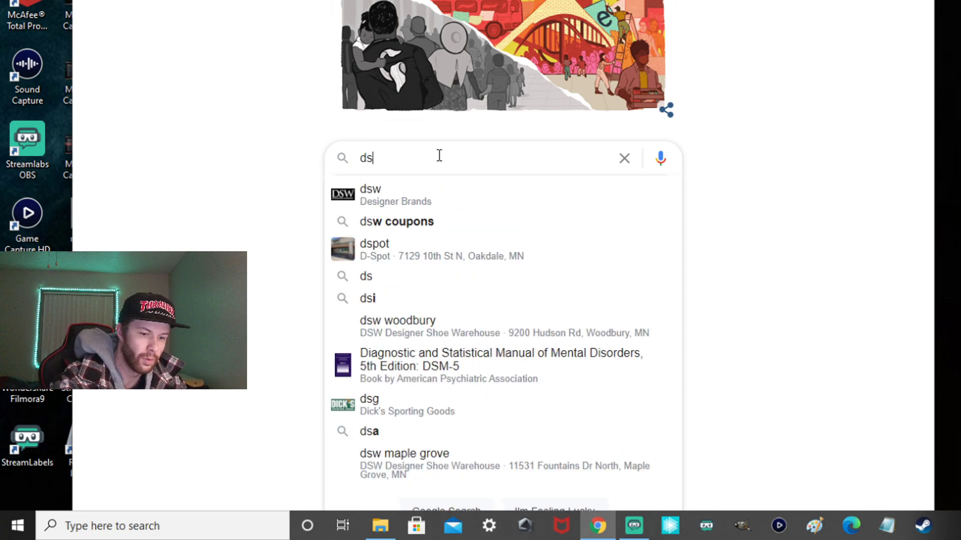
type("4 w")
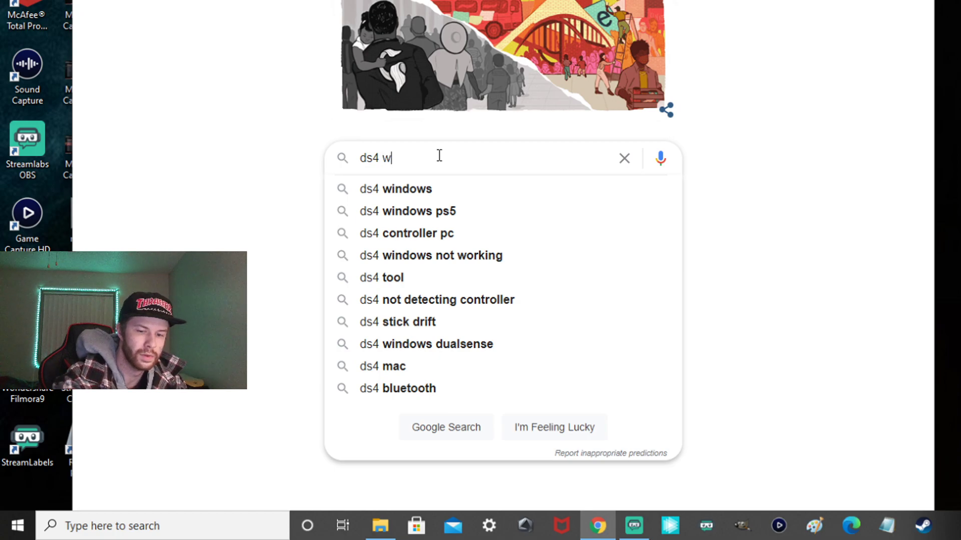
type("indows")
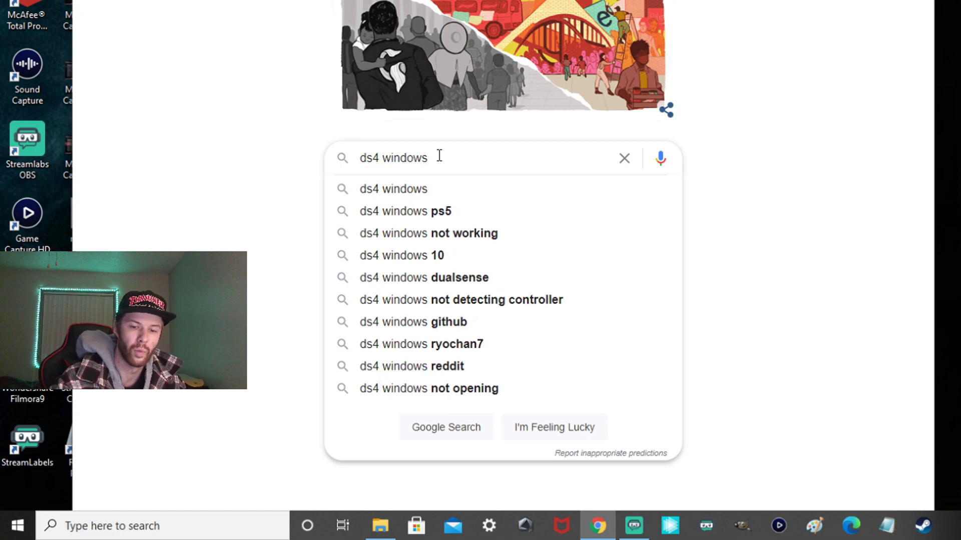
key("Return")
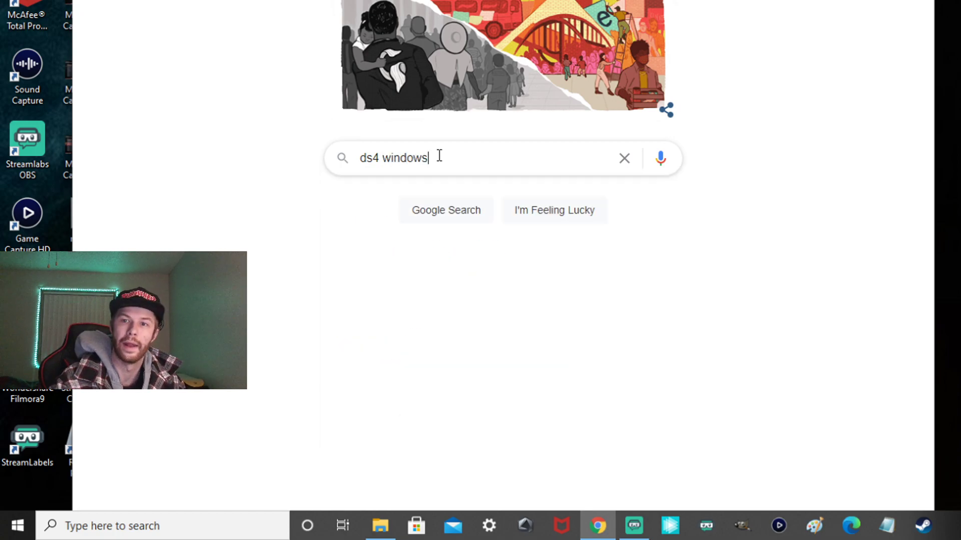
scroll(376, 140, "down", 2)
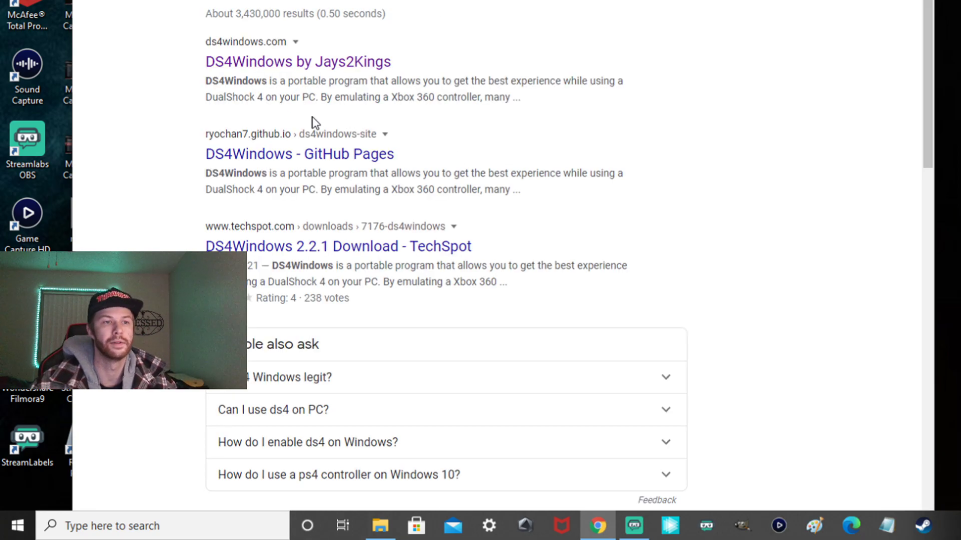
left_click(340, 63)
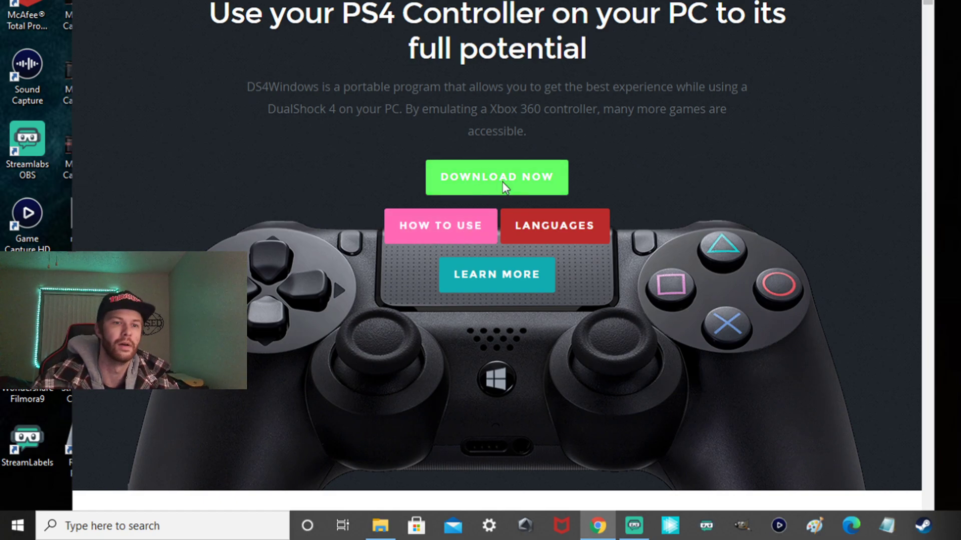
Step: Go to the Version 1.4.52 GitHub release and download its 1.12 MB DS4Windows.zip asset
left_click(502, 182)
scroll(300, 259, "down", 7)
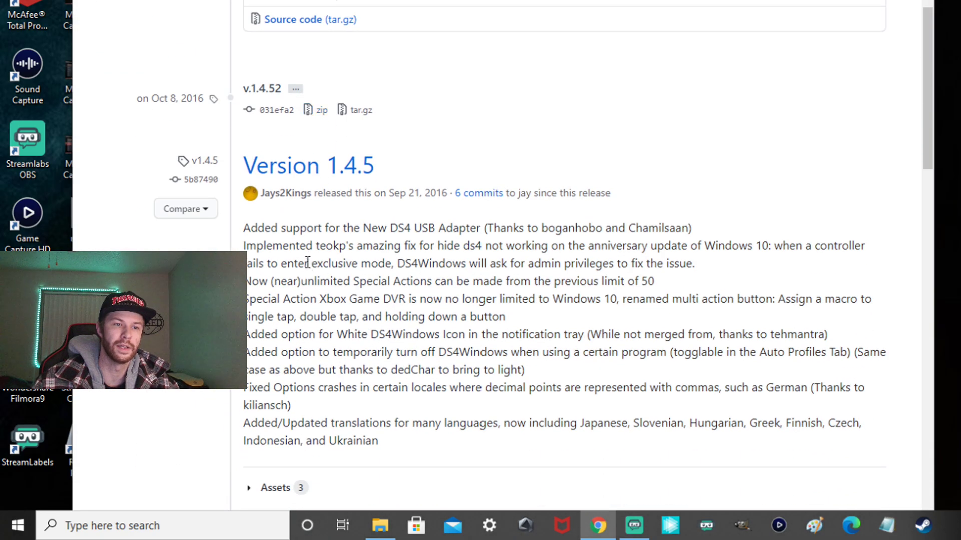
scroll(465, 147, "up", 7)
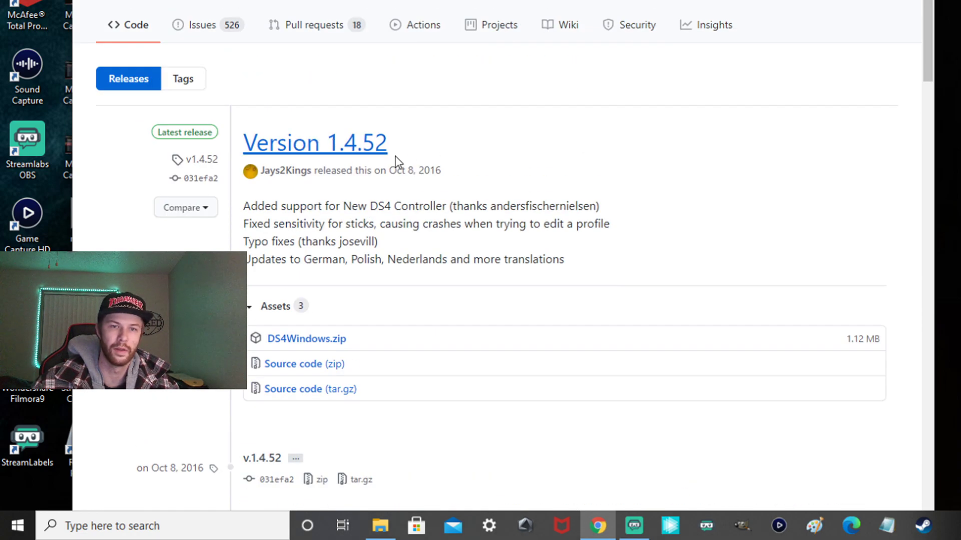
left_click(369, 142)
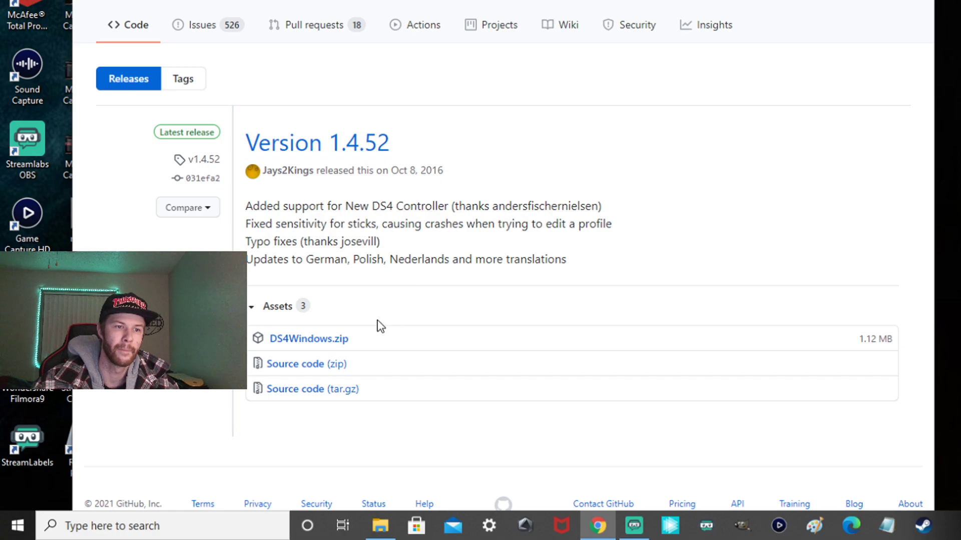
left_click(307, 340)
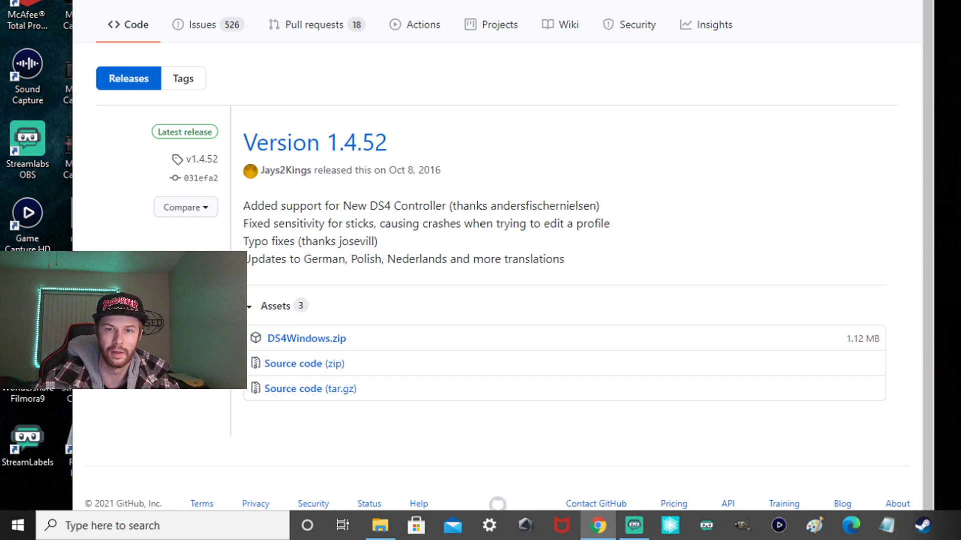
left_click(945, 156)
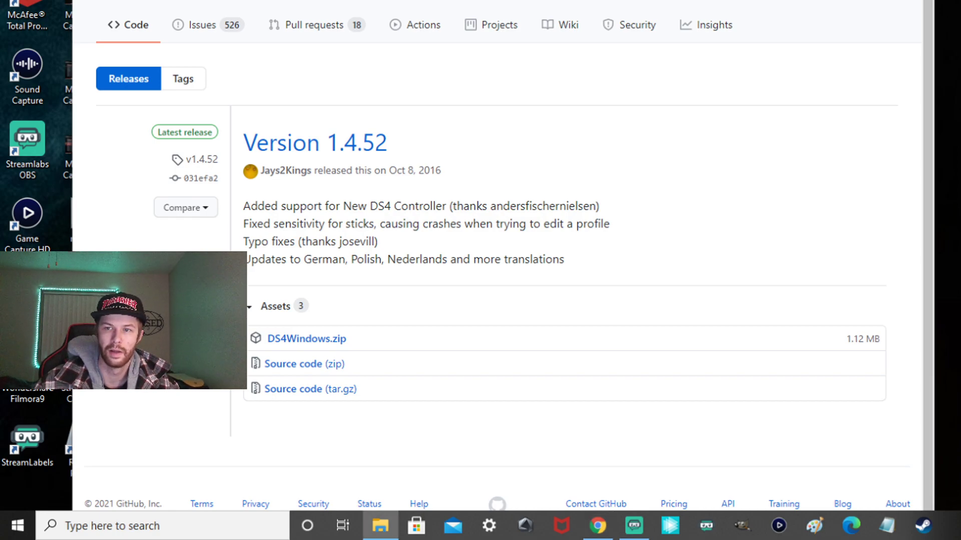
Step: Bring the zip's File Explorer window into view and return to the Downloads folder
left_click_drag(960, 50, 654, 27)
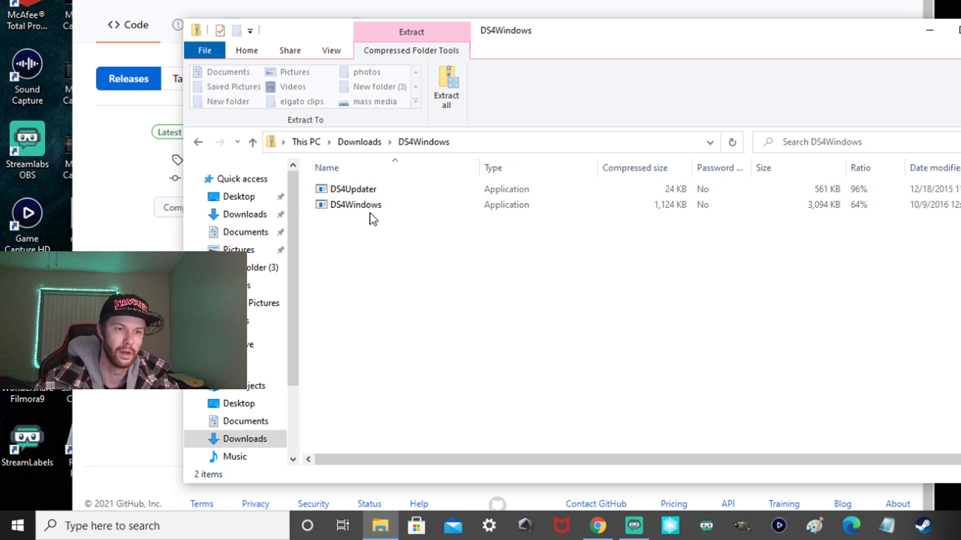
right_click(383, 209)
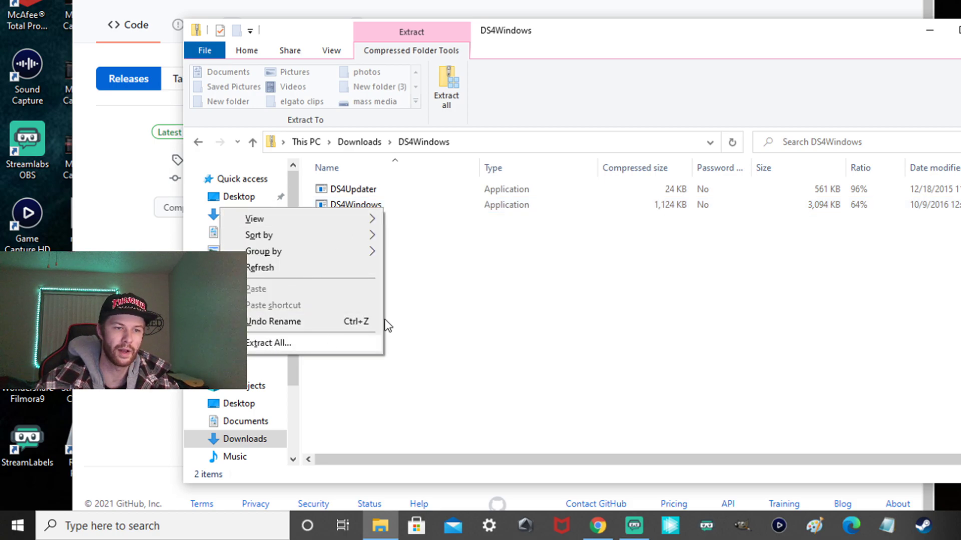
left_click(455, 274)
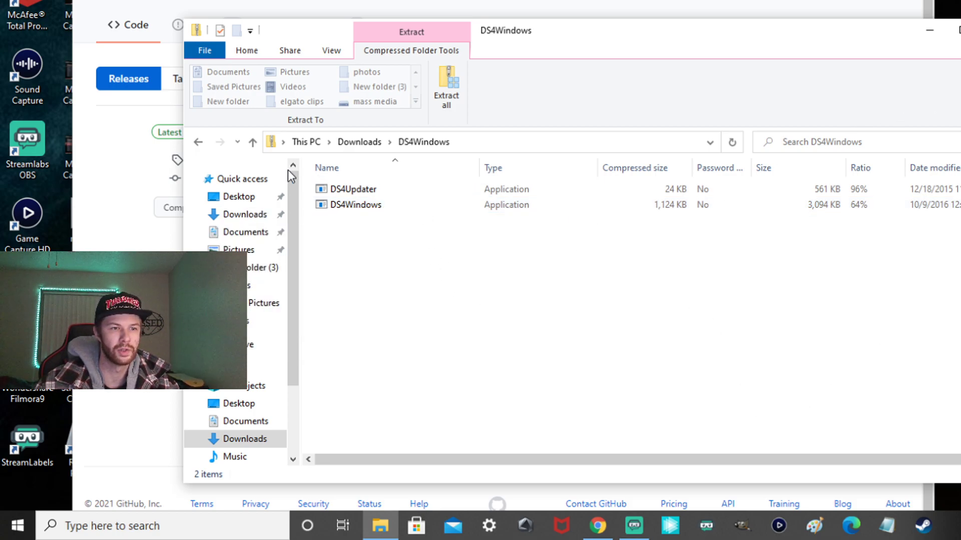
left_click(198, 142)
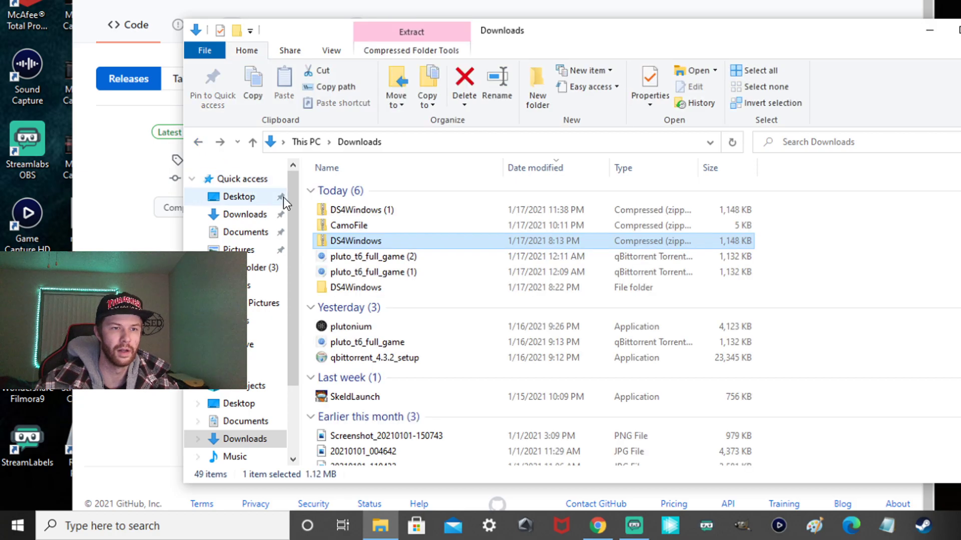
Step: Open the extracted DS4Windows folder and select the DS4Windows application file
double_click(354, 288)
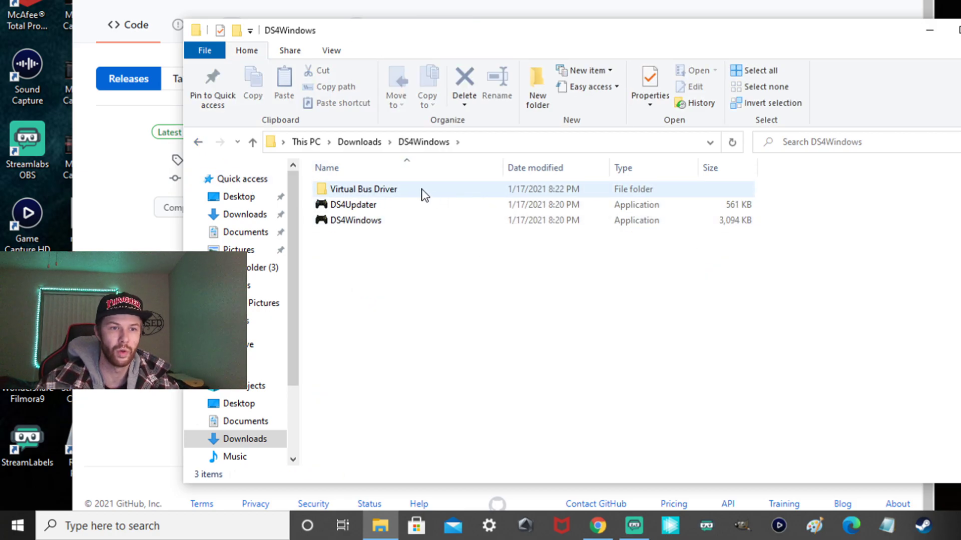
mouse_move(333, 194)
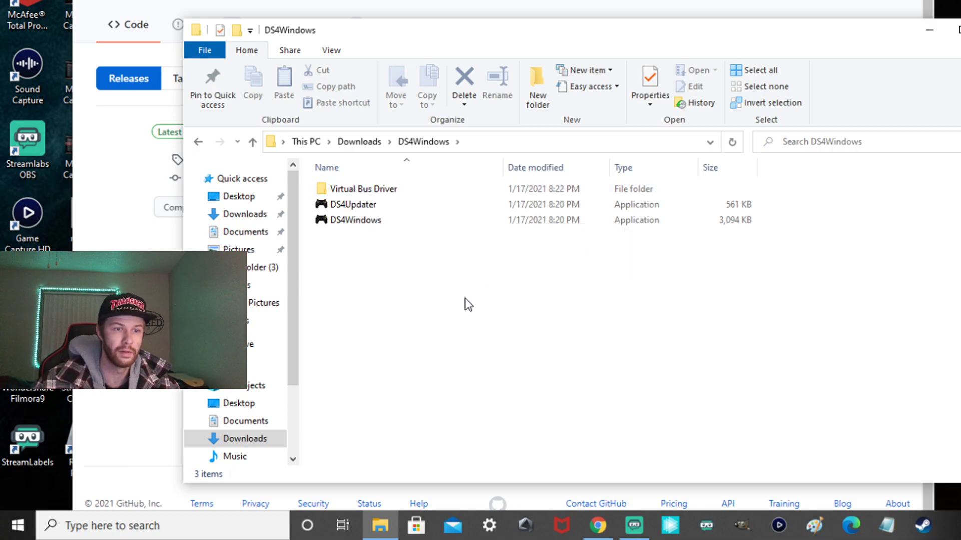
mouse_move(381, 221)
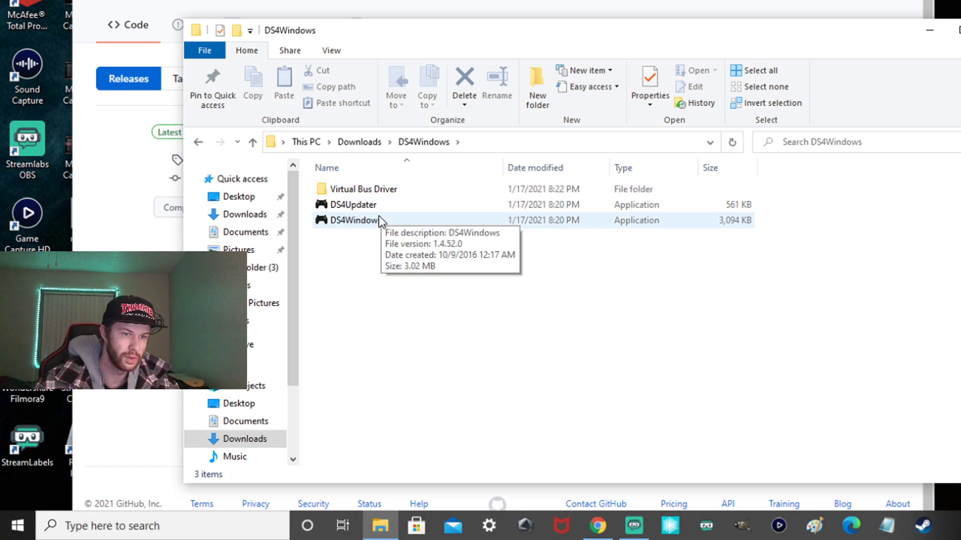
left_click(384, 226)
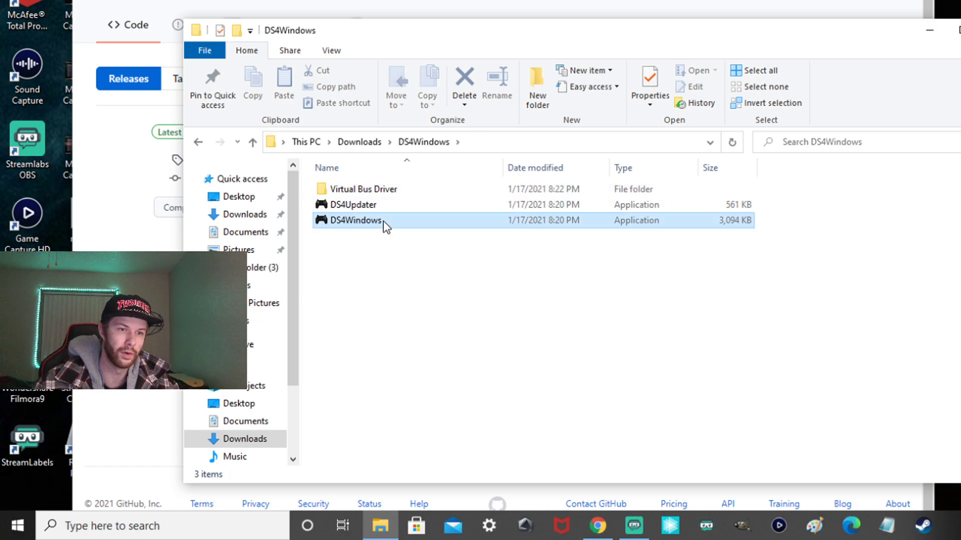
Step: Launch DS4Windows and browse the Profiles, Auto Profiles, Settings and Log tabs, ending on Profiles
double_click(385, 225)
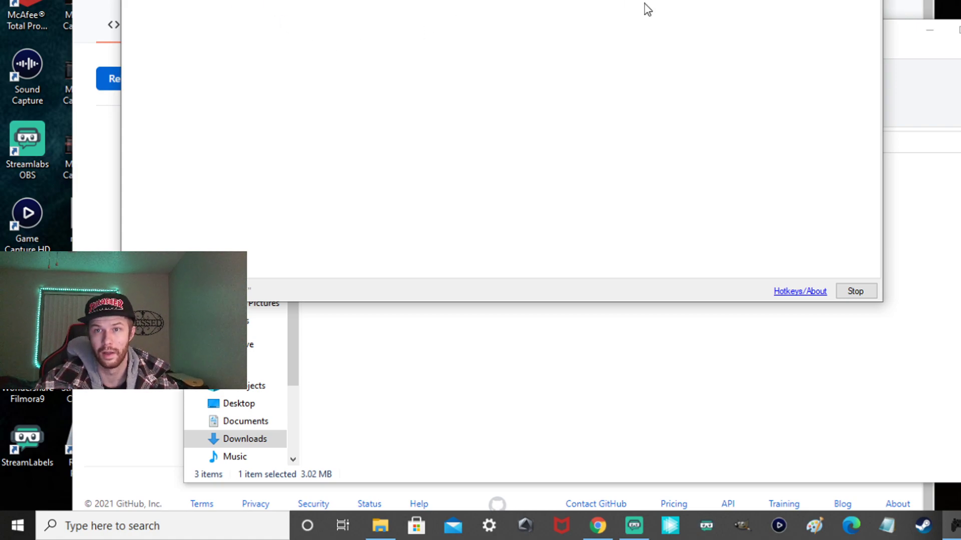
left_click_drag(607, 0, 604, 58)
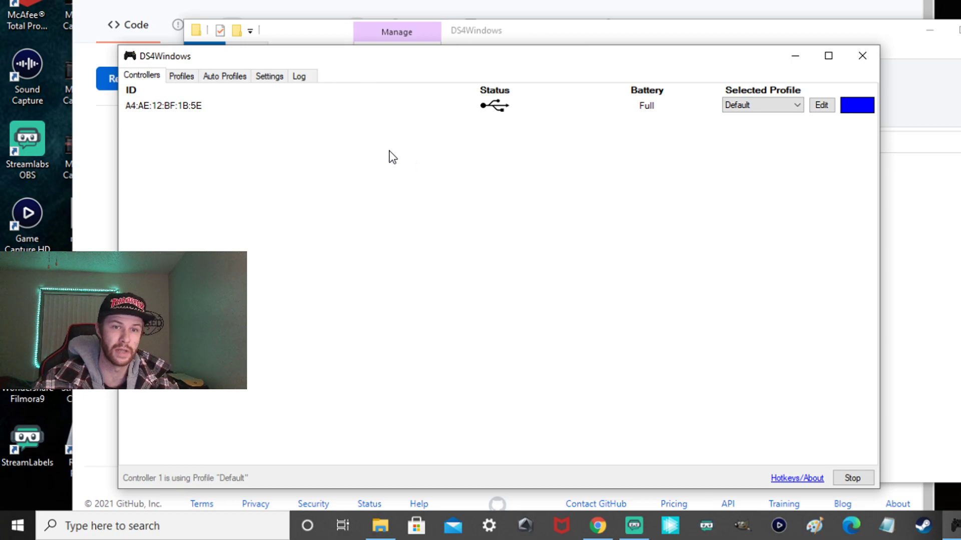
left_click(180, 76)
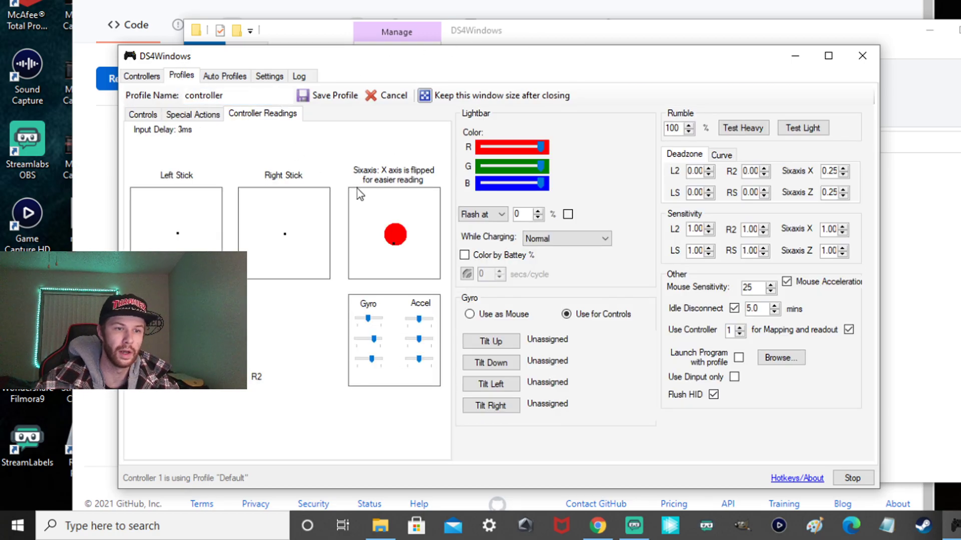
left_click(220, 78)
left_click(270, 76)
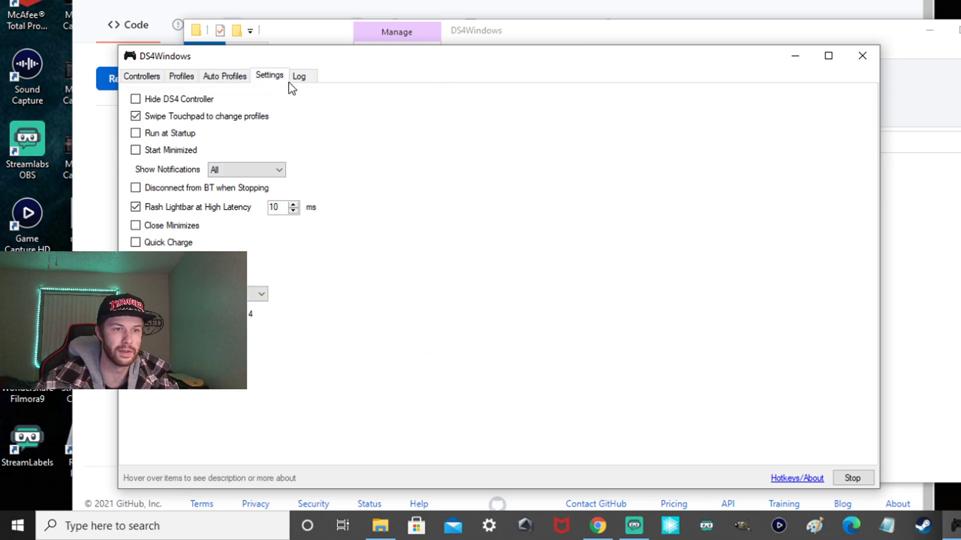
left_click(305, 79)
left_click(269, 76)
left_click(224, 76)
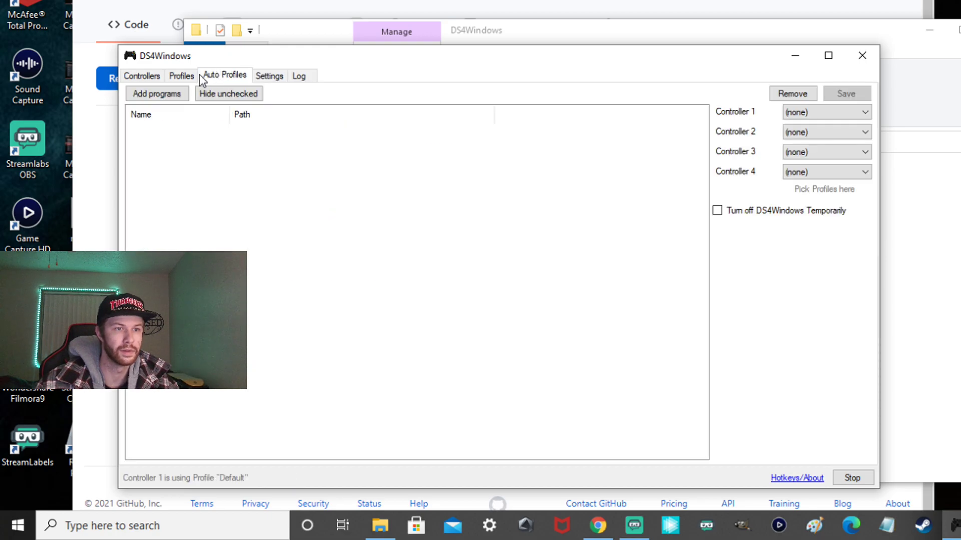
left_click(181, 75)
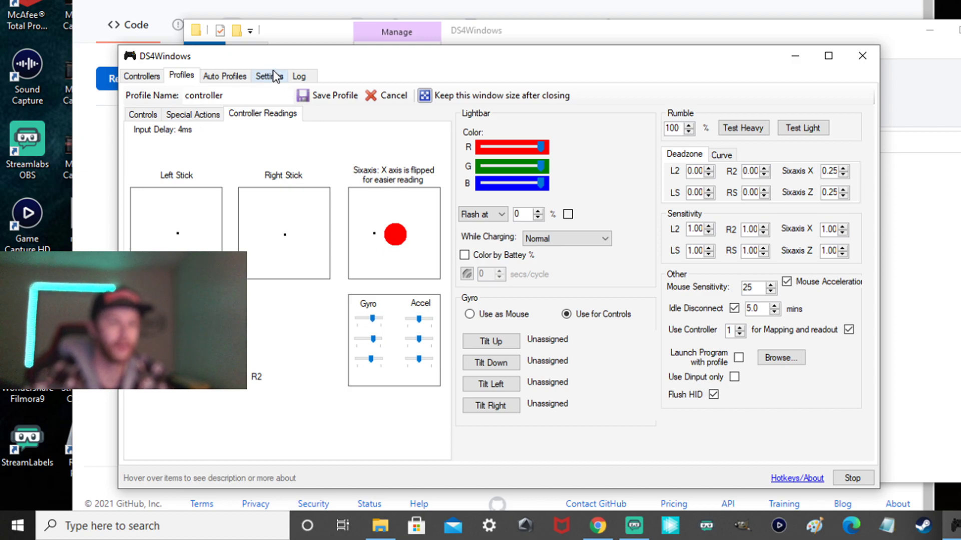
Step: Show the Controllers list with the USB controller at full battery on the Default profile
left_click(145, 77)
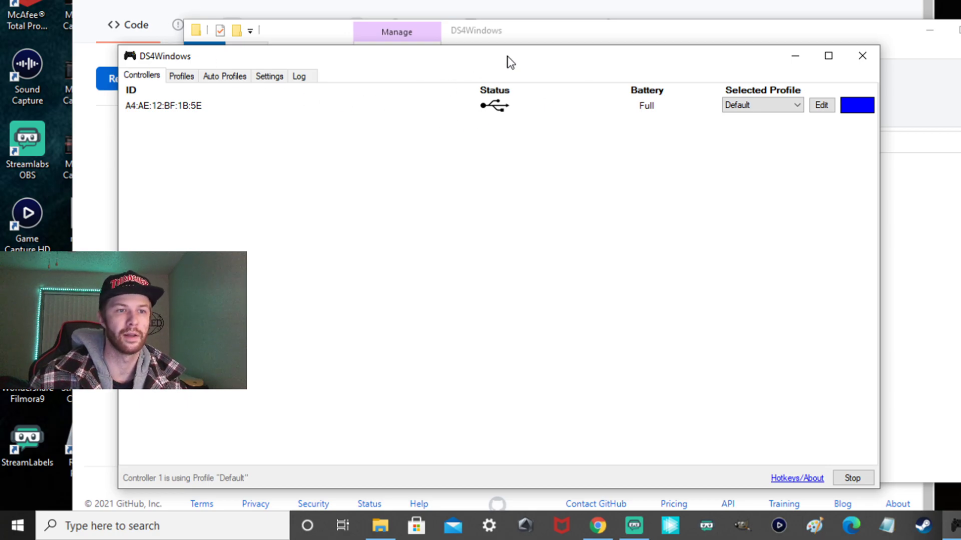
left_click(563, 34)
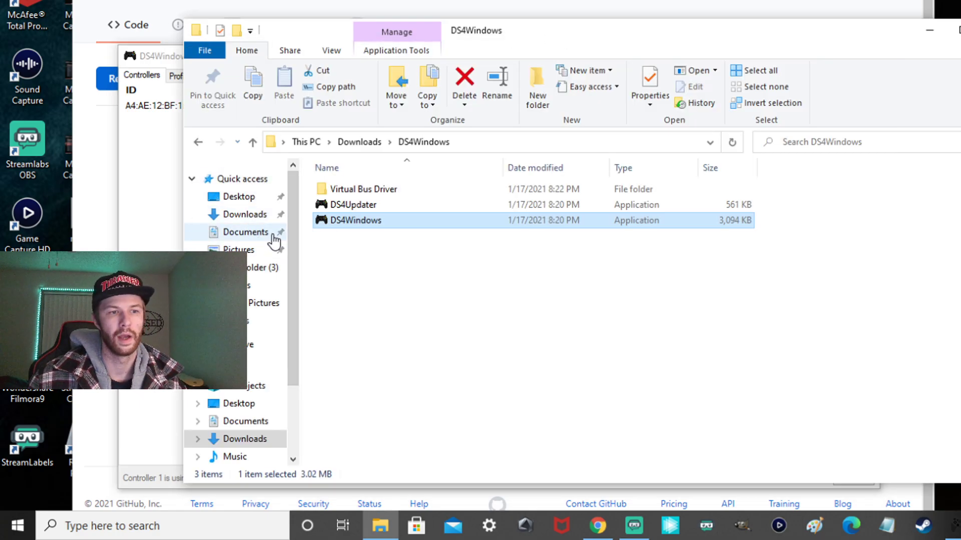
double_click(389, 222)
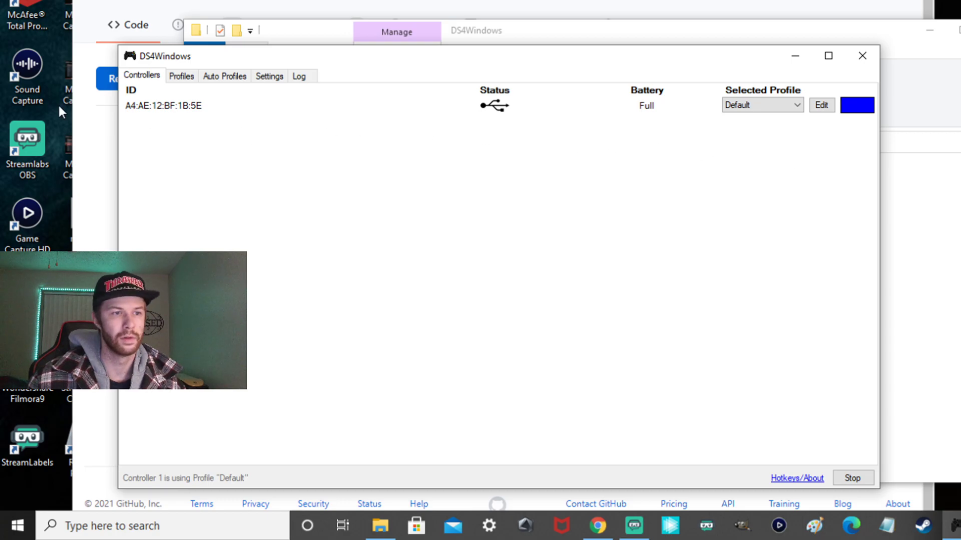
left_click(915, 60)
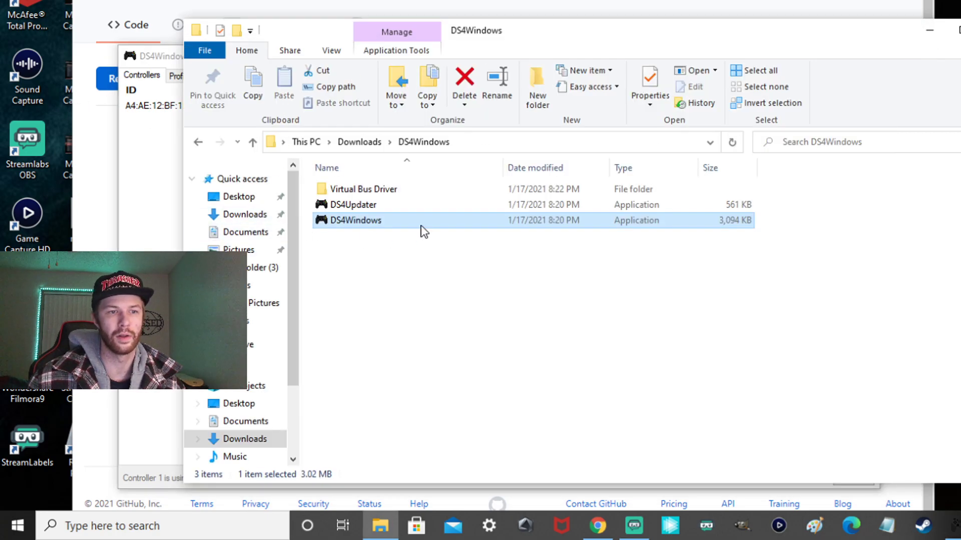
double_click(363, 220)
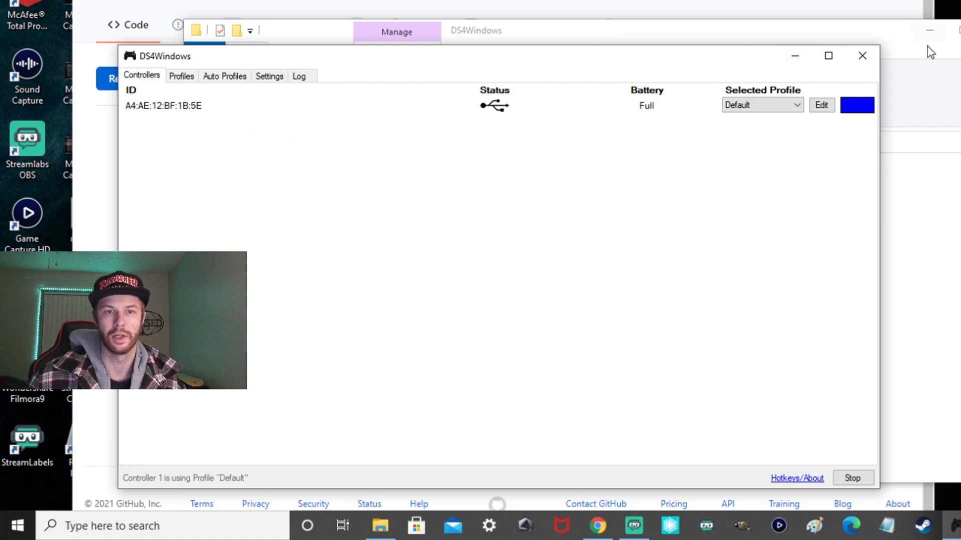
Step: Rearrange the DS4Windows and folder windows and show the 'controller' profile's live Controller Readings
left_click_drag(660, 65, 755, 97)
left_click_drag(701, 30, 697, 0)
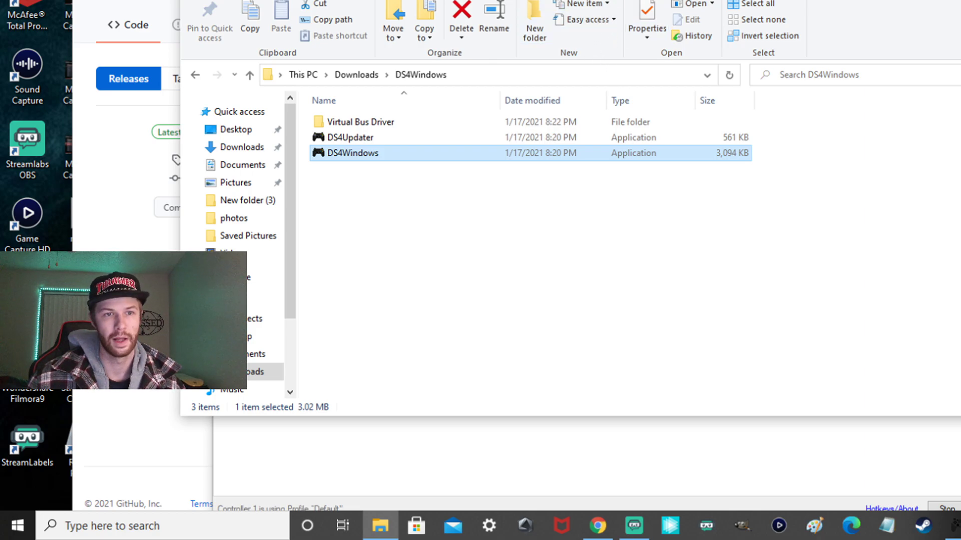
left_click_drag(622, 0, 638, 107)
left_click(604, 94)
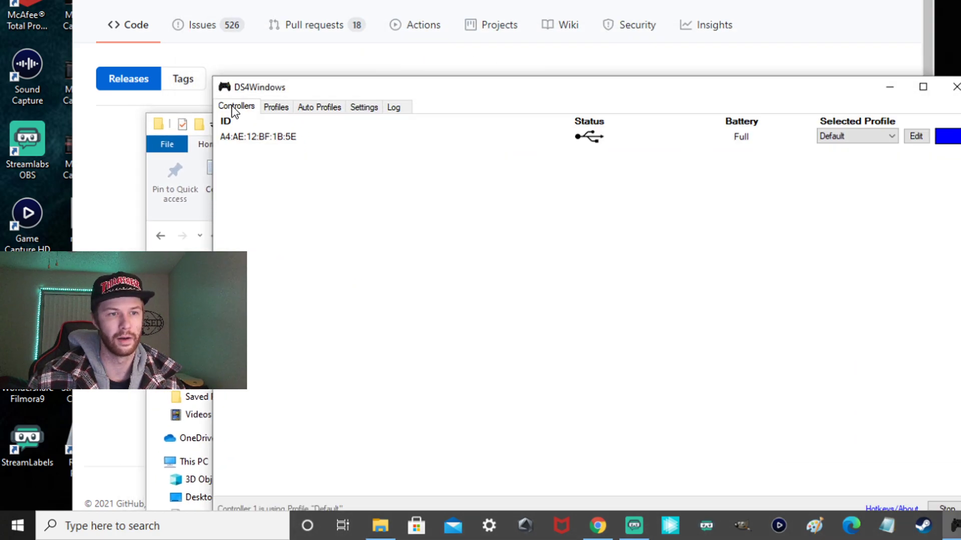
left_click(280, 107)
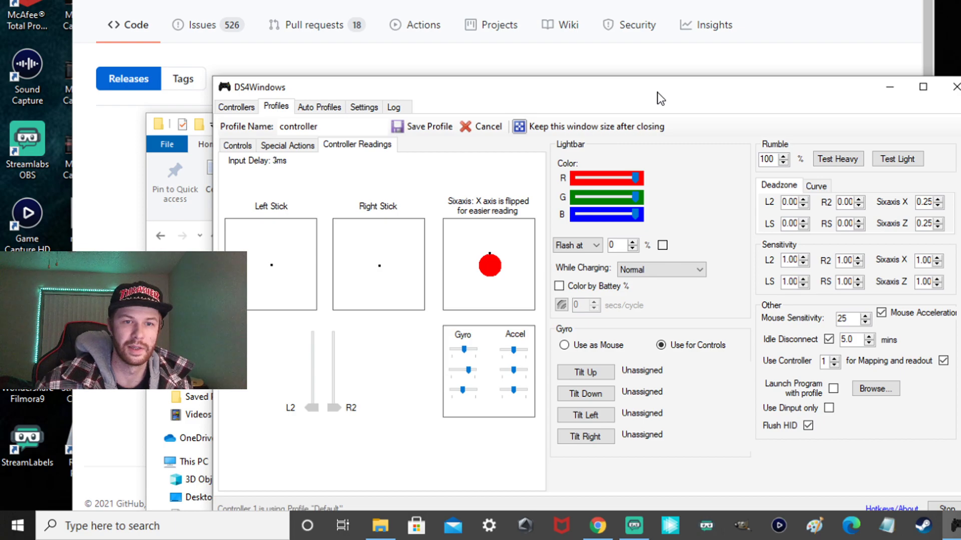
left_click_drag(658, 95, 600, 64)
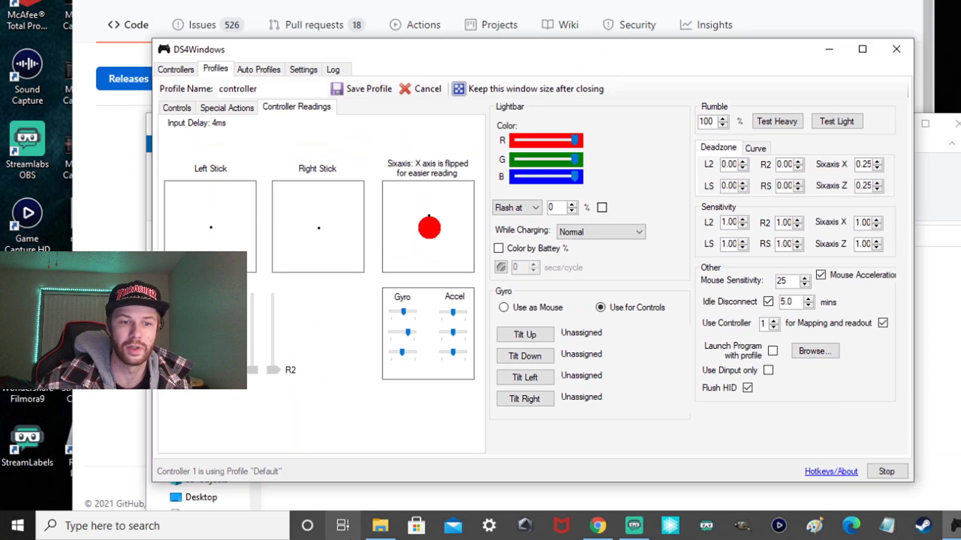